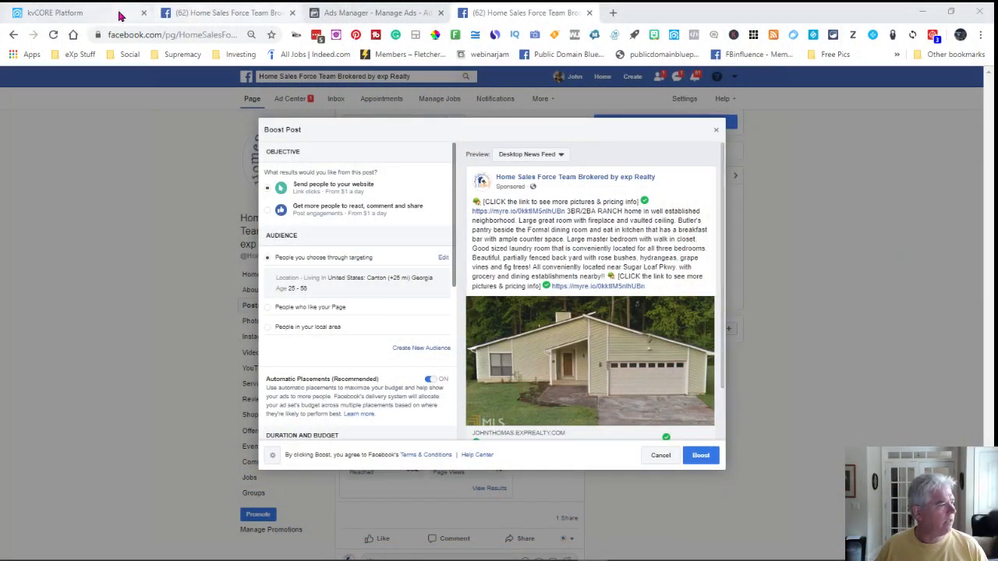
{"action": "left_click", "coordinate": [196, 20]}
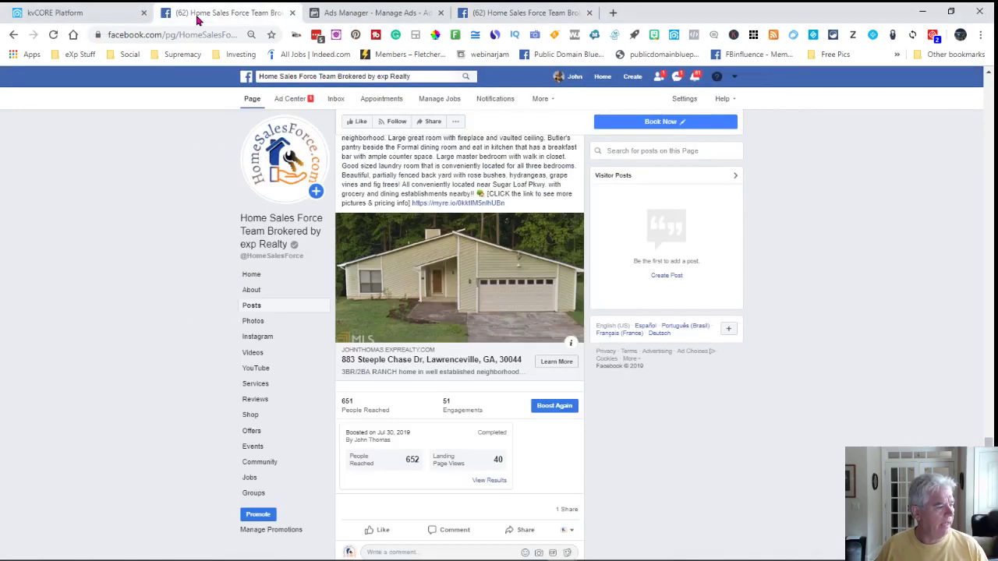
{"action": "scroll", "coordinate": [862, 332], "scroll_direction": "up", "scroll_amount": 1}
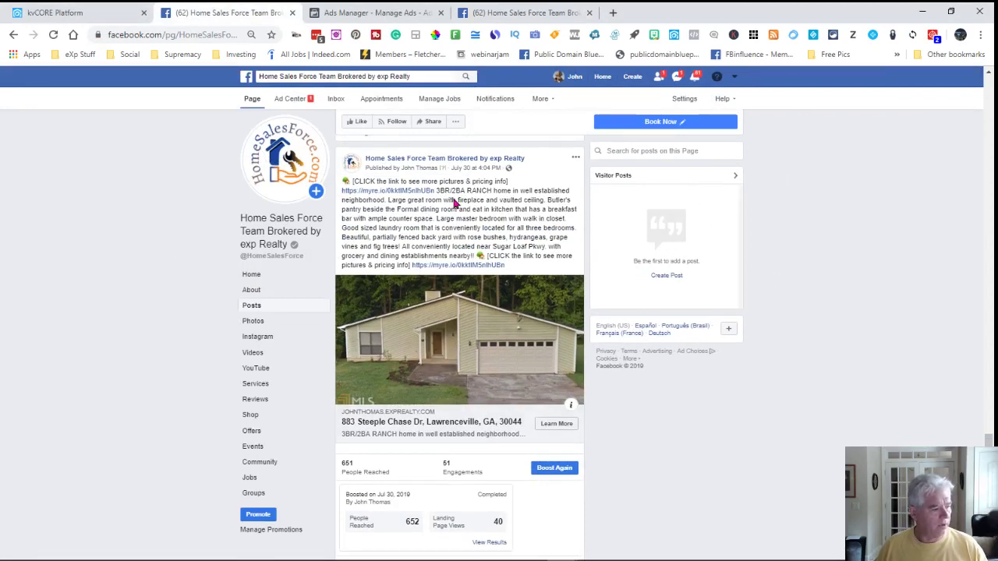
{"action": "left_click", "coordinate": [92, 17]}
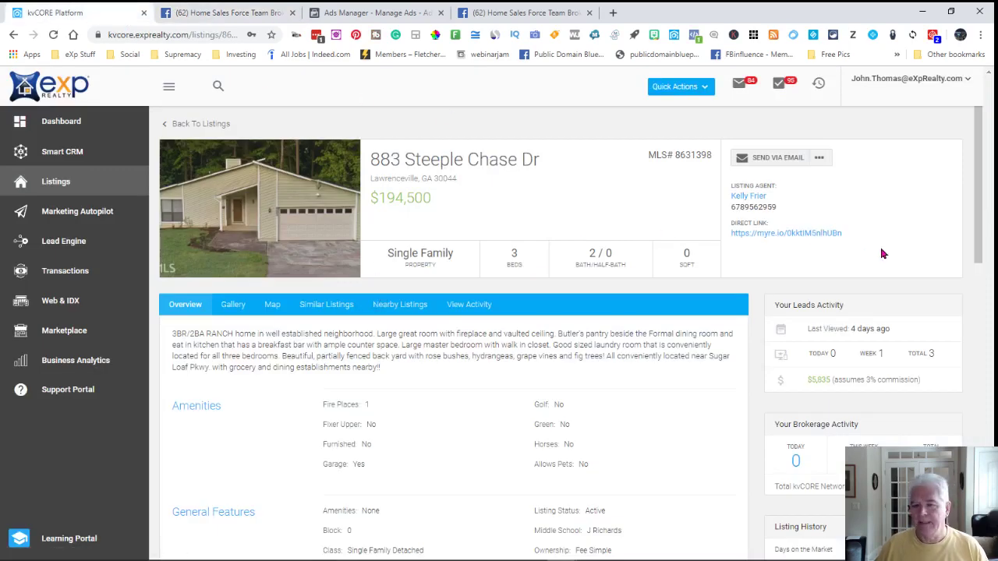
{"action": "left_click", "coordinate": [819, 158]}
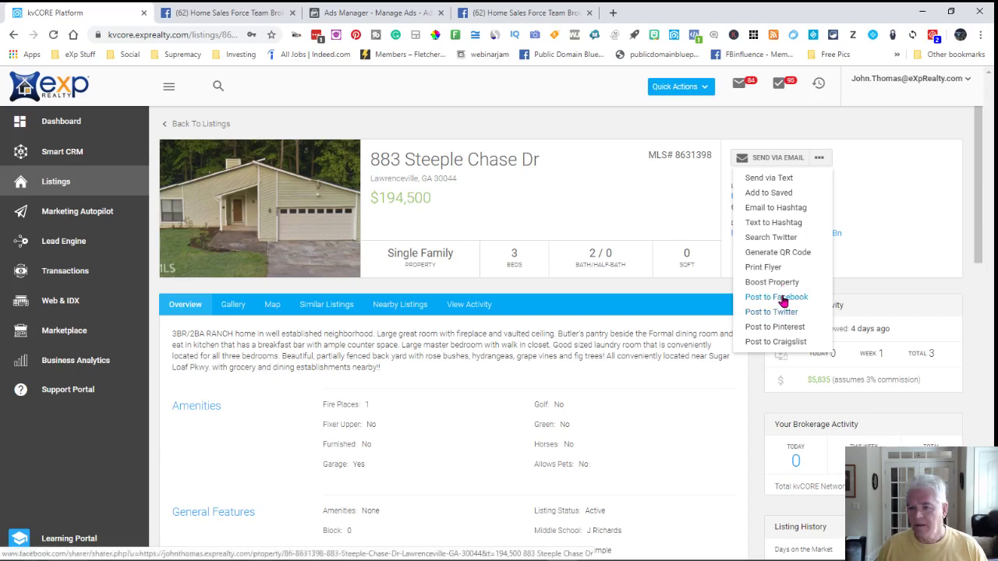
- Choose Post to Facebook from the kvCORE listing's sharing options
{"action": "left_click", "coordinate": [782, 300]}
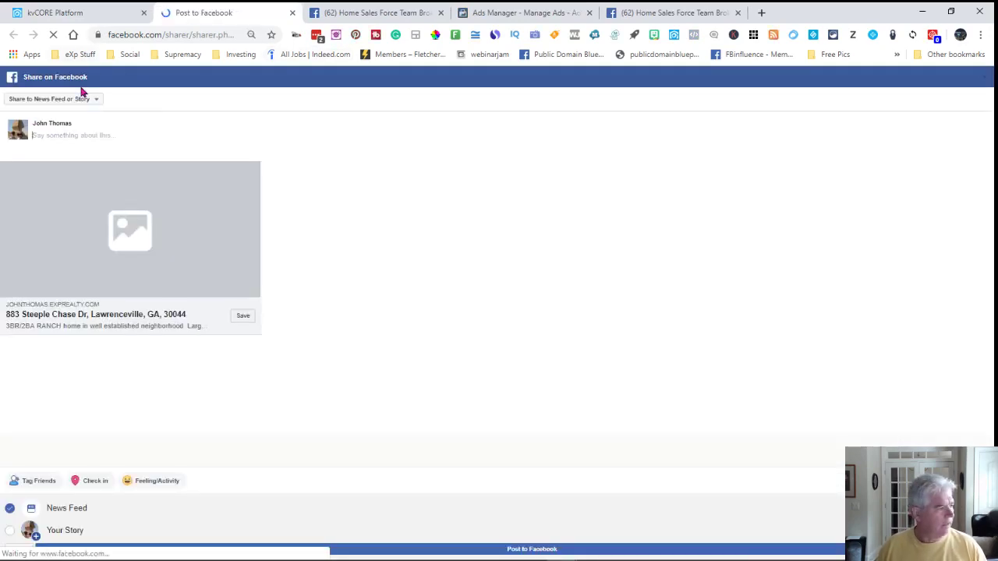
- Share to a Page you manage, choosing the Home Sales Force Team Brokered by exp Realty page
{"action": "left_click", "coordinate": [70, 101]}
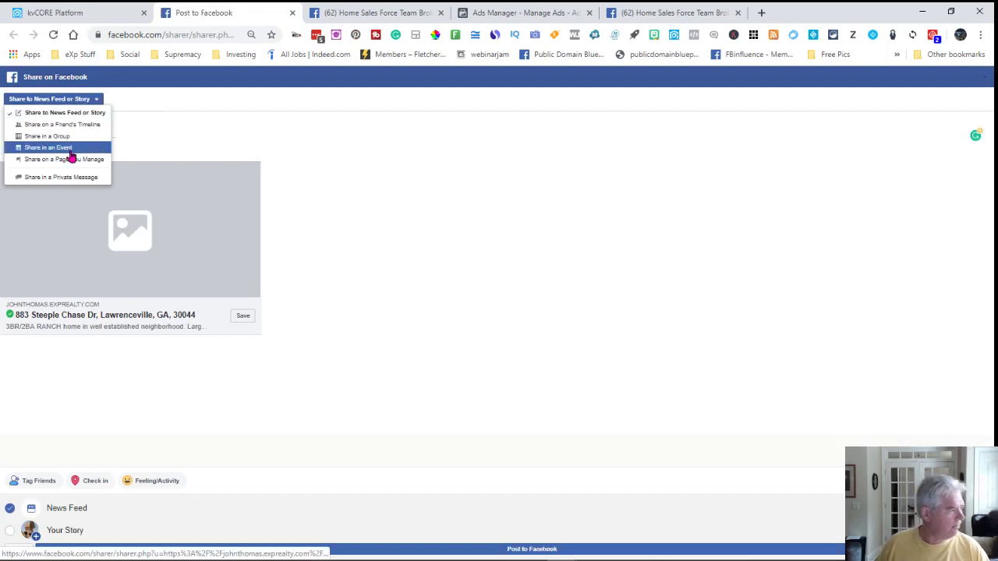
{"action": "left_click", "coordinate": [75, 160]}
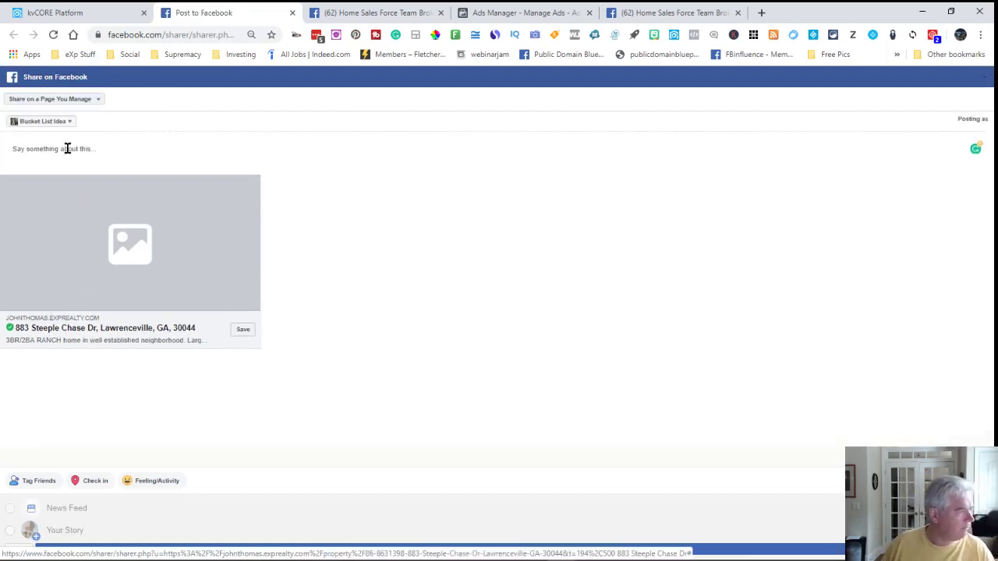
{"action": "left_click", "coordinate": [47, 121]}
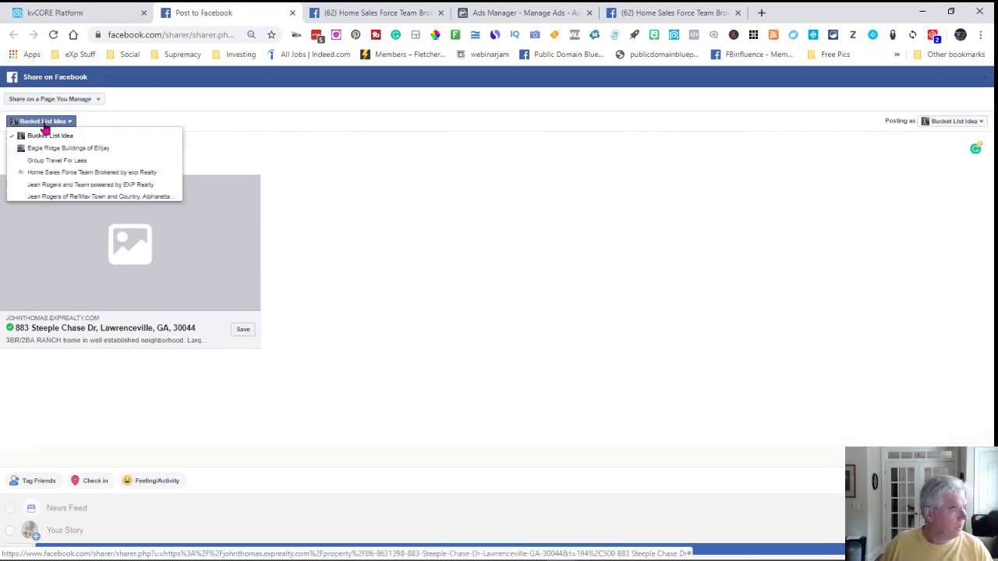
{"action": "left_click", "coordinate": [48, 173]}
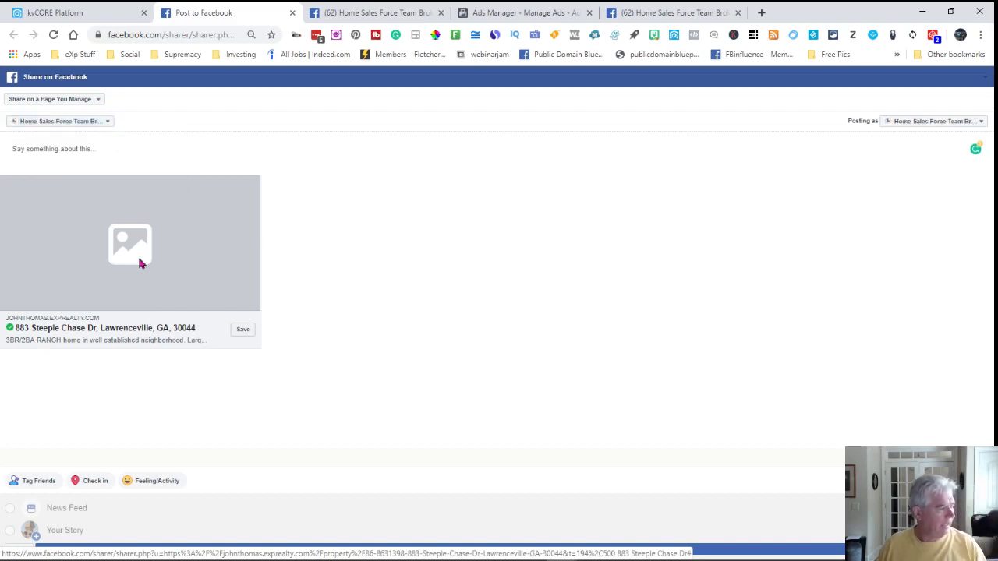
- Copy the kvCORE listing description and paste it into the post's message box
{"action": "left_click", "coordinate": [91, 14]}
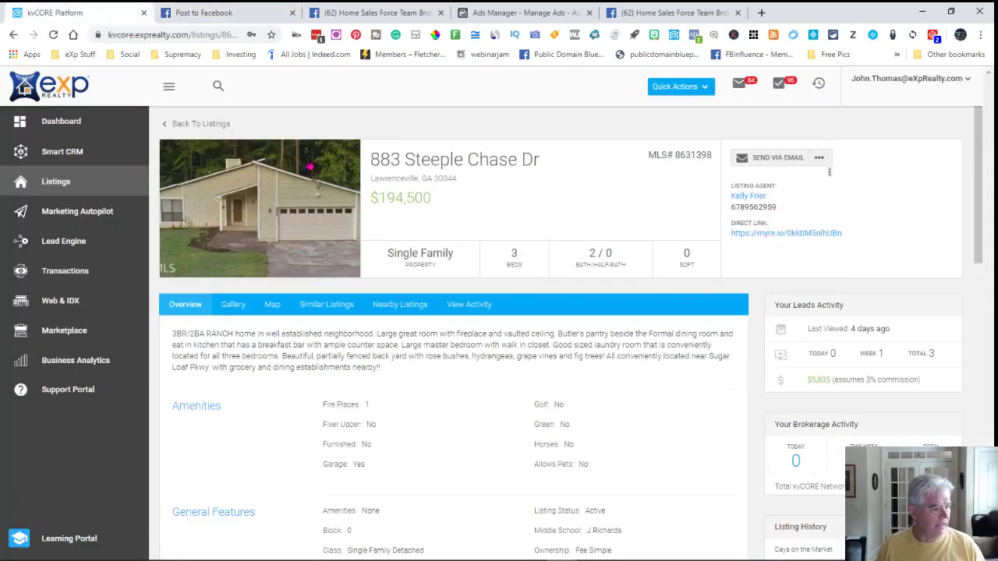
{"action": "left_click_drag", "start_coordinate": [403, 374], "coordinate": [173, 332]}
{"action": "key", "text": "ctrl+c"}
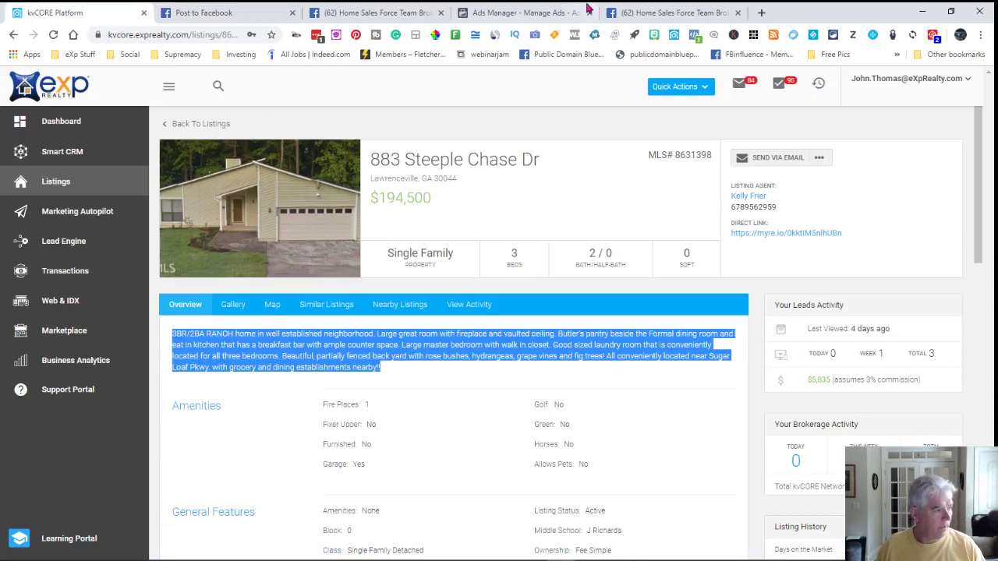
{"action": "left_click", "coordinate": [655, 9]}
{"action": "left_click", "coordinate": [215, 12]}
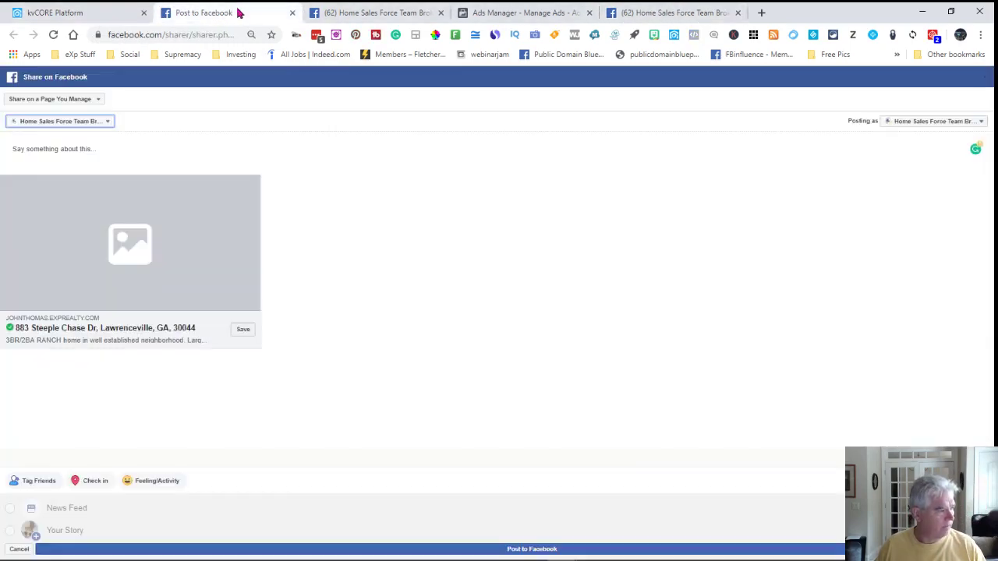
{"action": "left_click", "coordinate": [81, 143]}
{"action": "key", "text": "ctrl+v"}
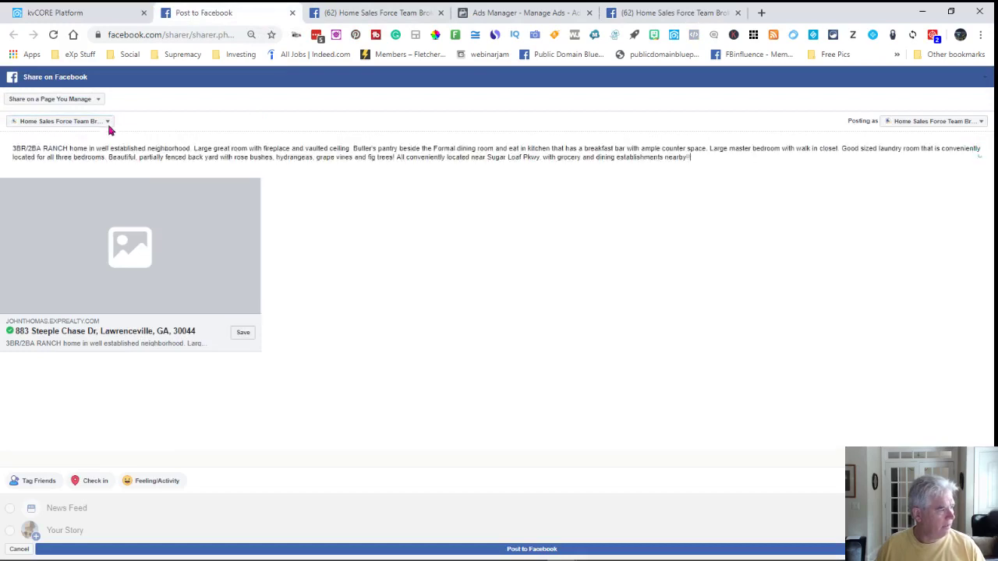
{"action": "left_click", "coordinate": [100, 13]}
{"action": "left_click_drag", "start_coordinate": [846, 234], "coordinate": [760, 254]}
{"action": "left_click", "coordinate": [768, 264]}
{"action": "left_click", "coordinate": [361, 11]}
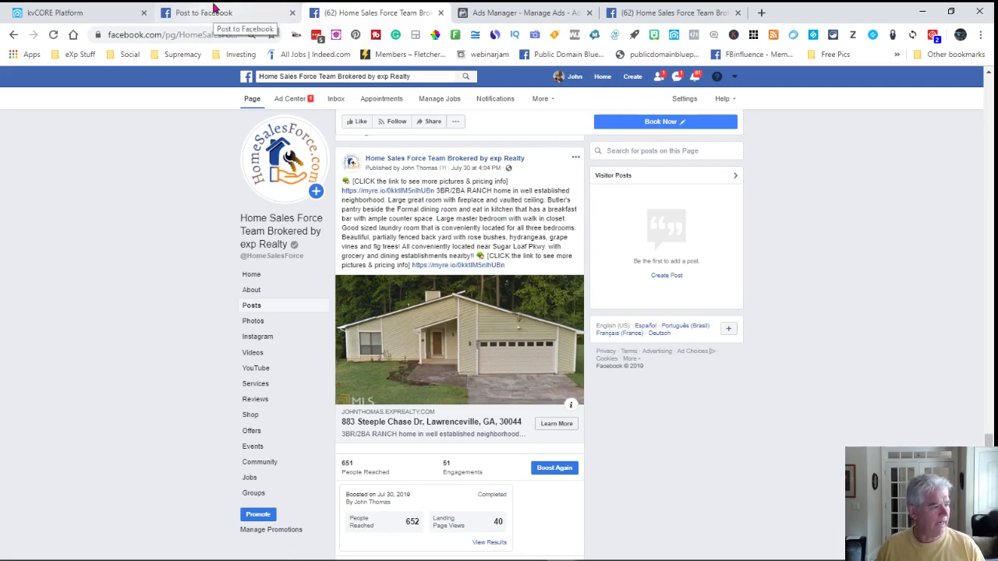
{"action": "left_click", "coordinate": [667, 15]}
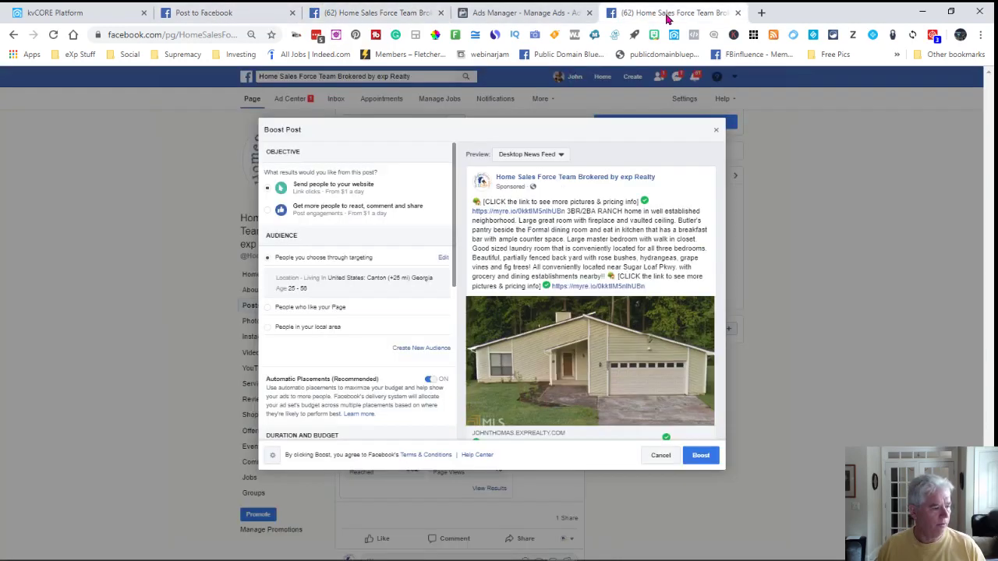
{"action": "left_click", "coordinate": [700, 456]}
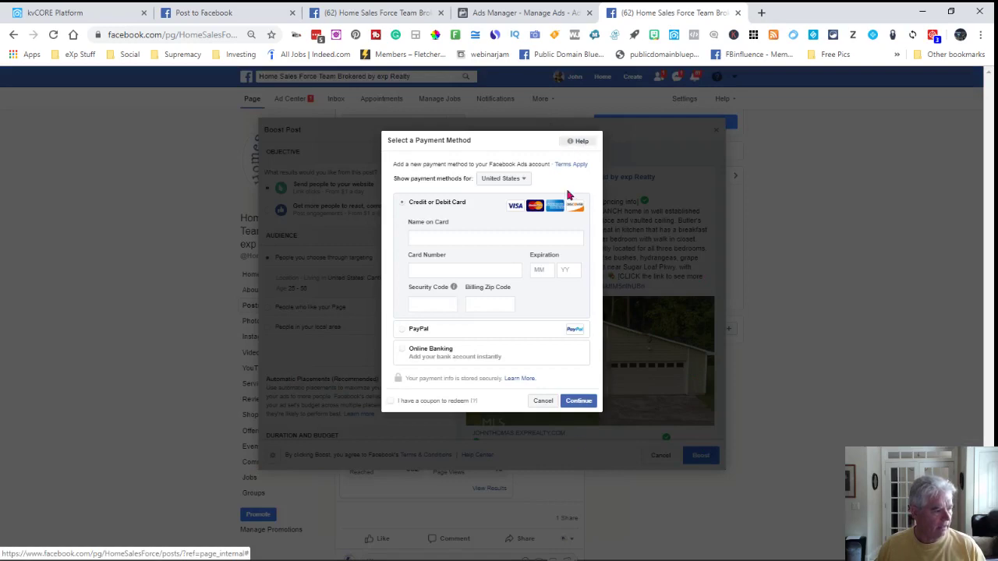
{"action": "left_click", "coordinate": [545, 402]}
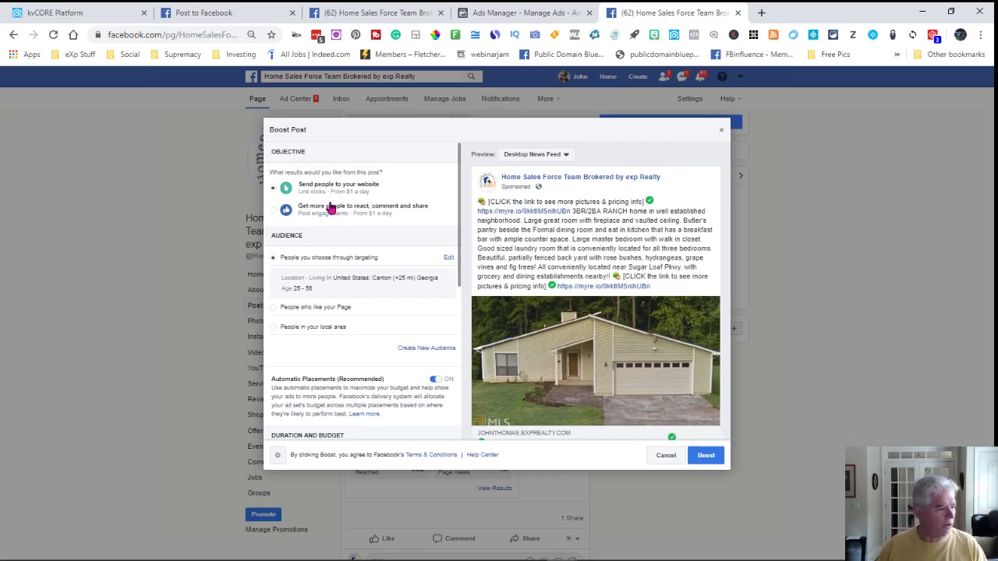
- Check the boost audience of ages 25–56 within 25 miles of Canton, Georgia, leaving it unchanged
{"action": "left_click", "coordinate": [331, 277]}
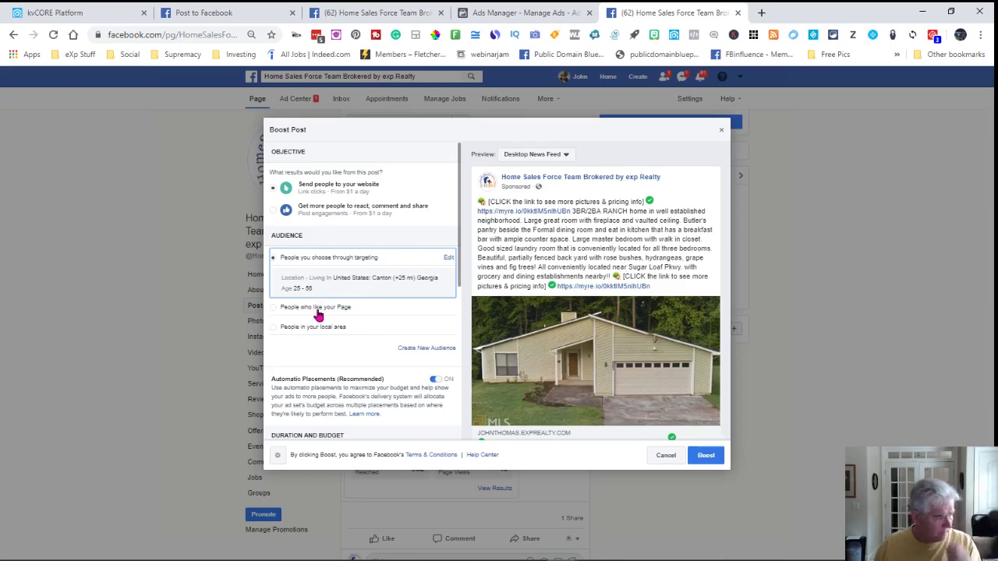
{"action": "scroll", "coordinate": [330, 337], "scroll_direction": "down", "scroll_amount": 1}
{"action": "scroll", "coordinate": [331, 337], "scroll_direction": "up", "scroll_amount": 2}
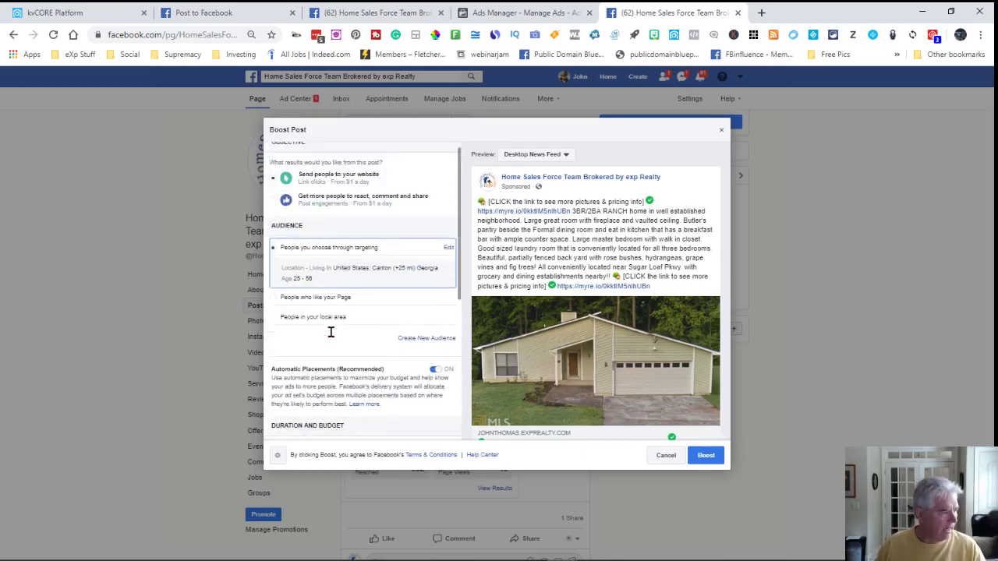
{"action": "left_click", "coordinate": [448, 258]}
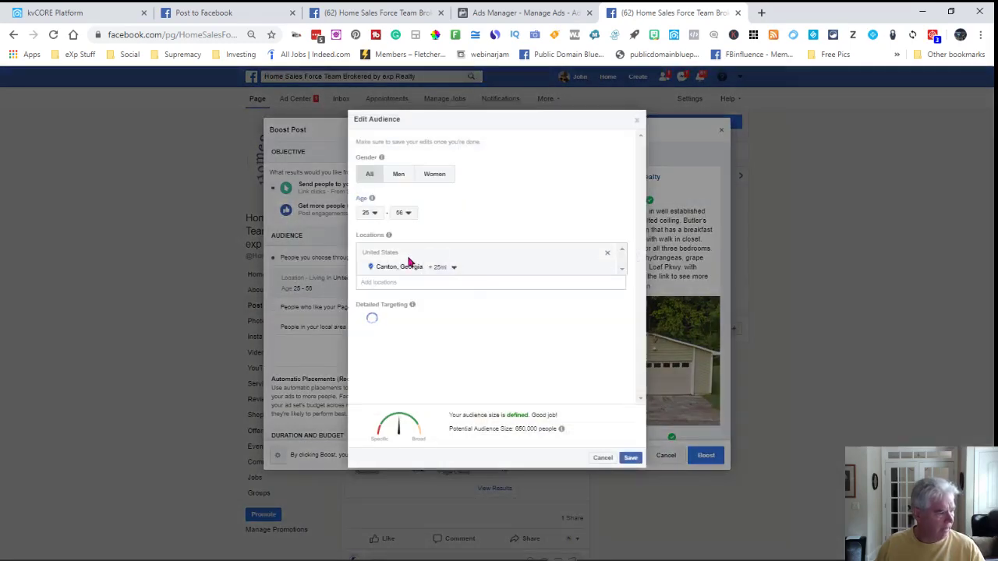
{"action": "left_click", "coordinate": [440, 269]}
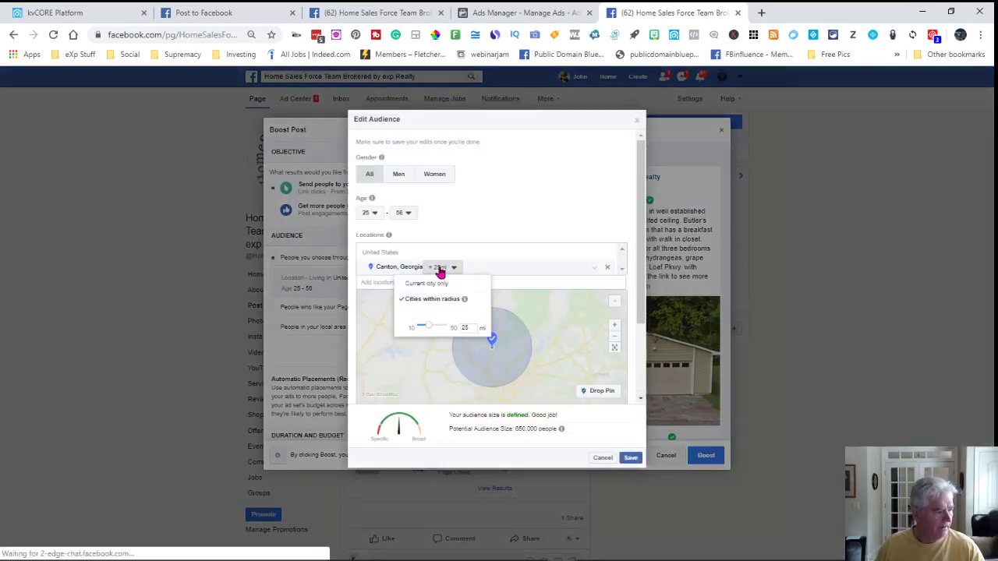
{"action": "left_click", "coordinate": [396, 269]}
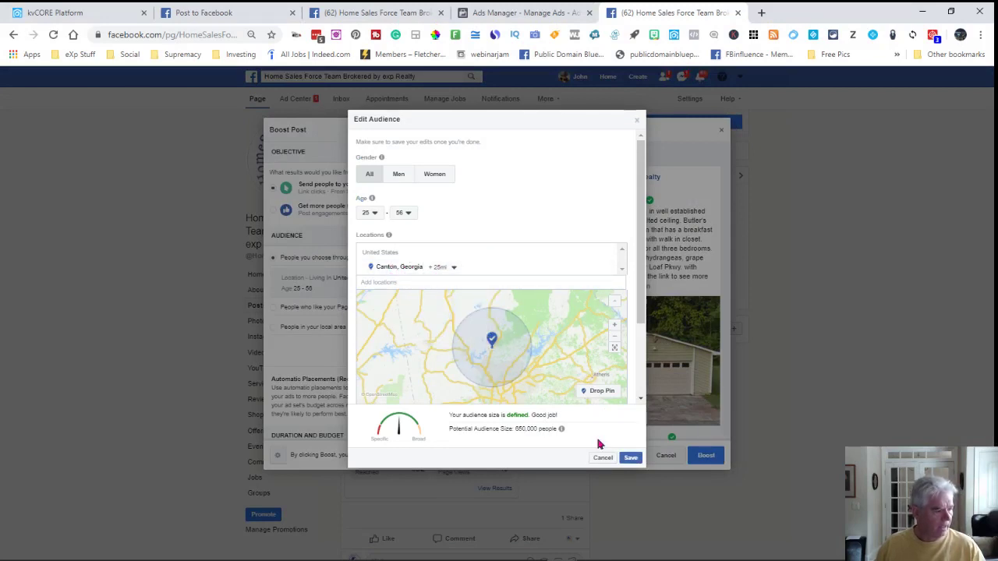
{"action": "left_click", "coordinate": [637, 124]}
{"action": "scroll", "coordinate": [373, 348], "scroll_direction": "down", "scroll_amount": 3}
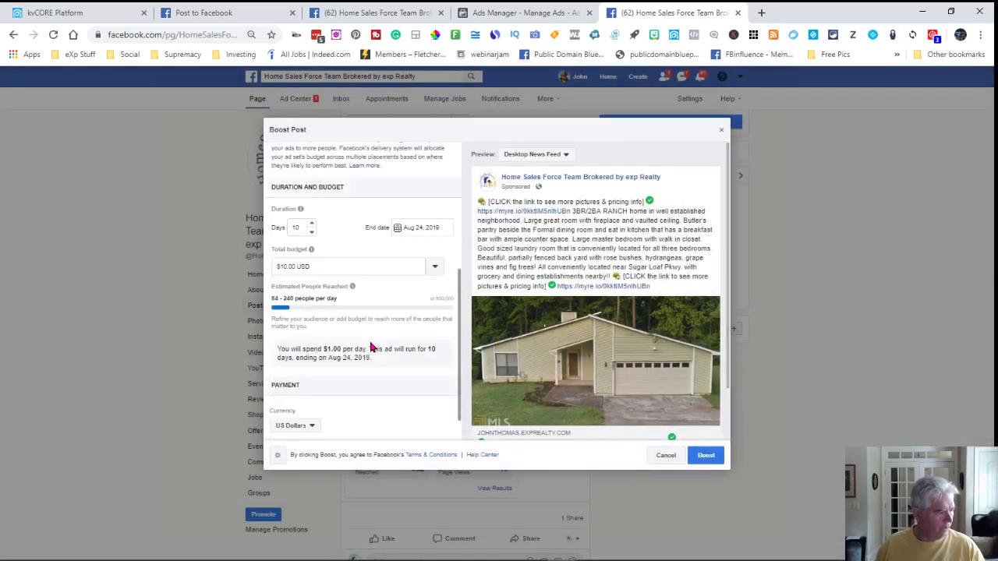
- Set the boost duration to 5 days and the total budget to $5.00
{"action": "left_click", "coordinate": [311, 233]}
{"action": "left_click", "coordinate": [311, 233]}
{"action": "left_click", "coordinate": [311, 234]}
{"action": "left_click", "coordinate": [311, 233]}
{"action": "left_click", "coordinate": [311, 233]}
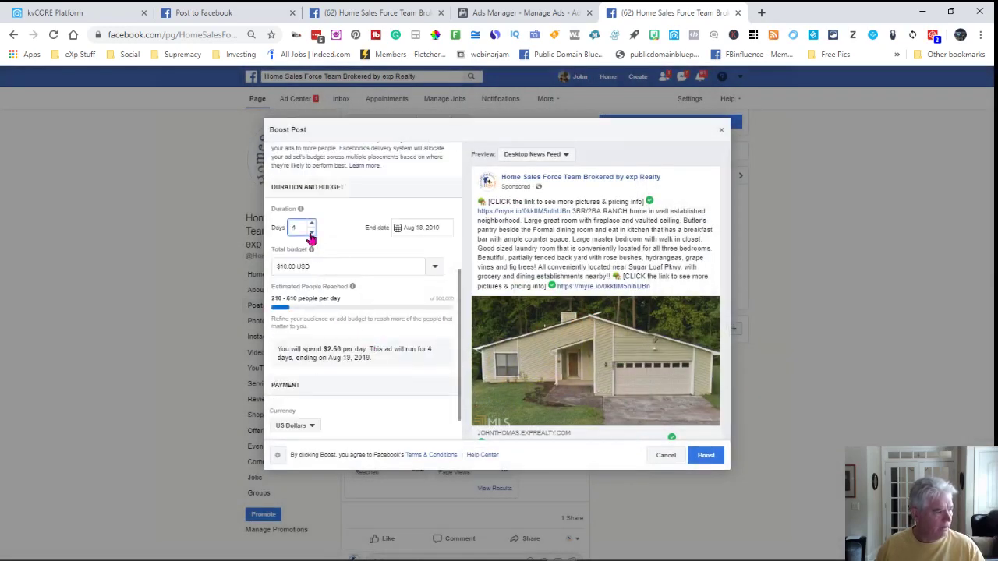
{"action": "left_click", "coordinate": [311, 224]}
{"action": "left_click", "coordinate": [273, 266]}
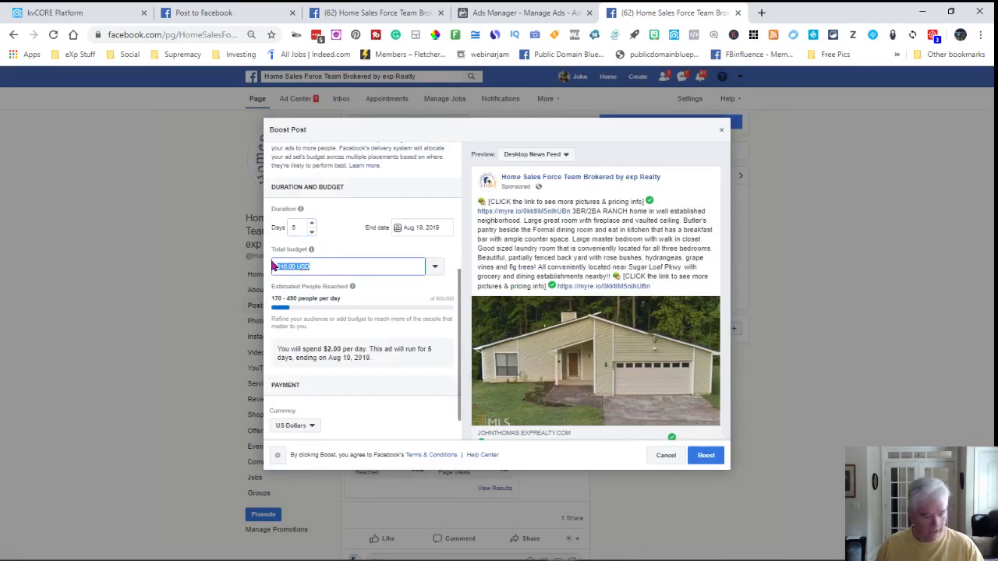
{"action": "type", "text": "1"}
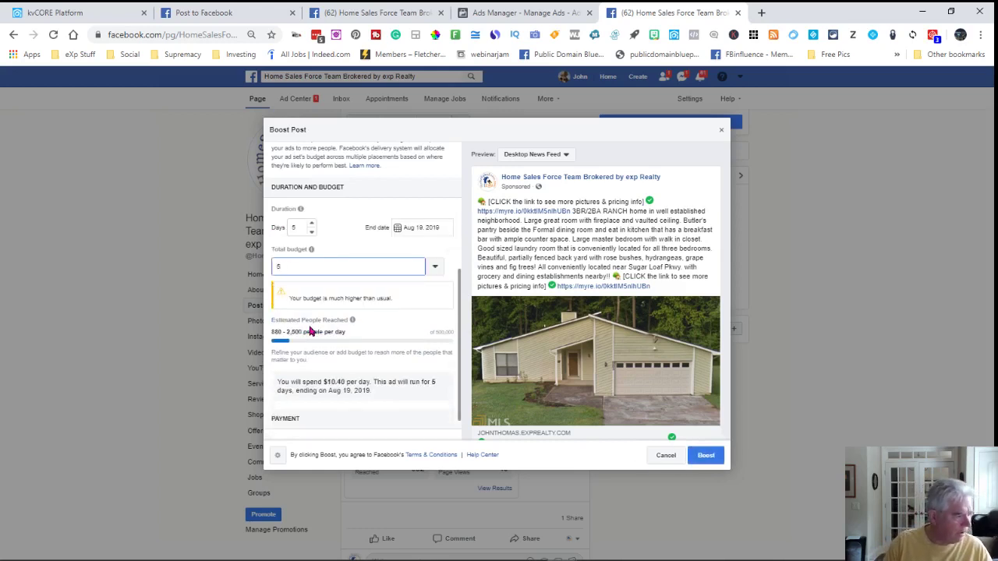
{"action": "type", "text": ".00"}
{"action": "left_click", "coordinate": [309, 332]}
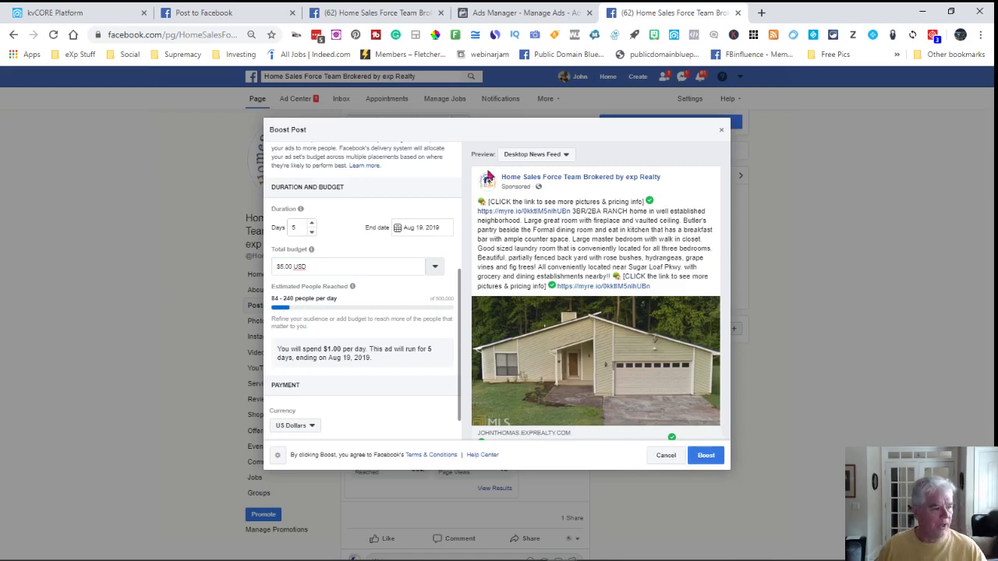
- Close the boost setup, cancel the ad without saving, and go to Ads Manager
{"action": "left_click", "coordinate": [720, 131]}
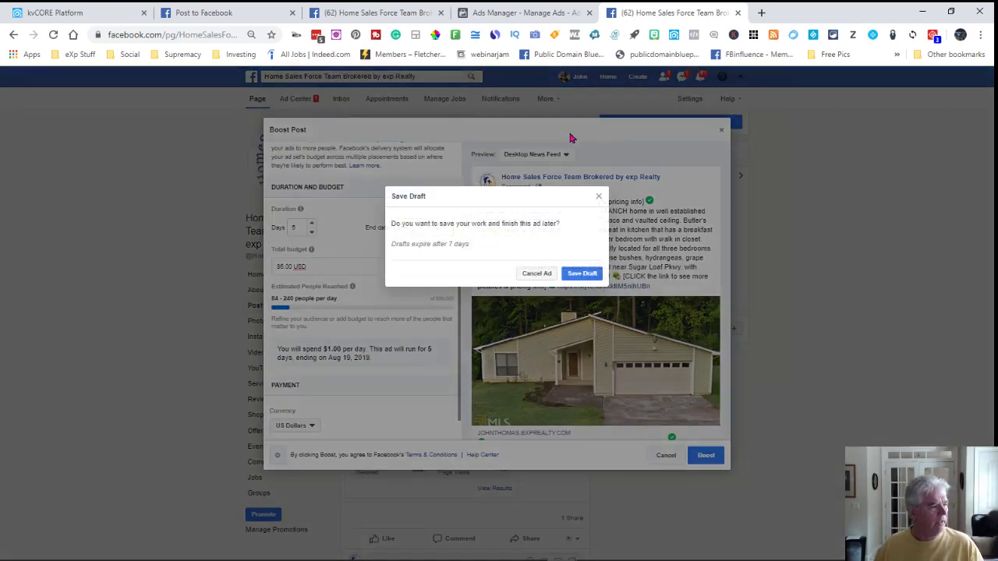
{"action": "left_click", "coordinate": [536, 273]}
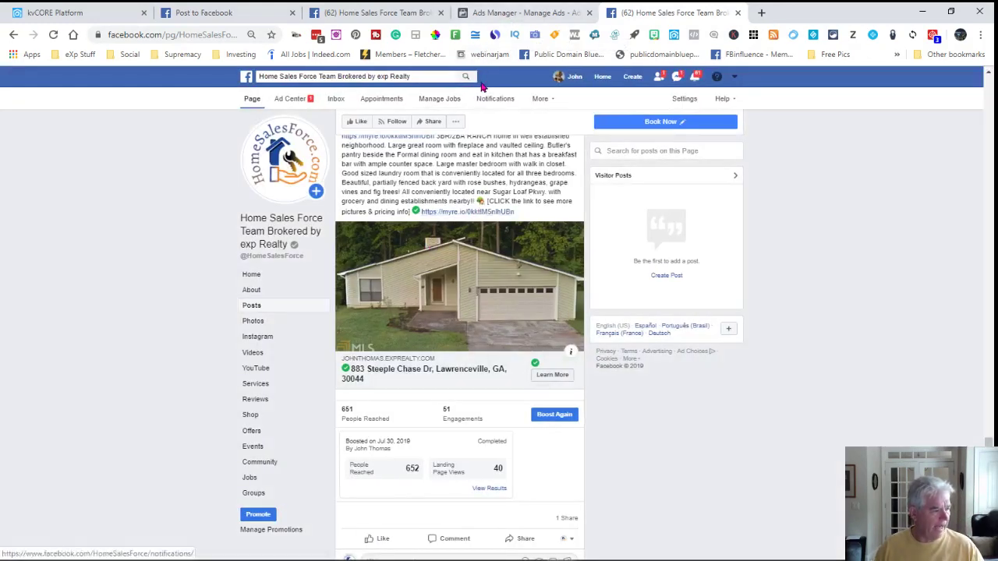
{"action": "left_click", "coordinate": [515, 13]}
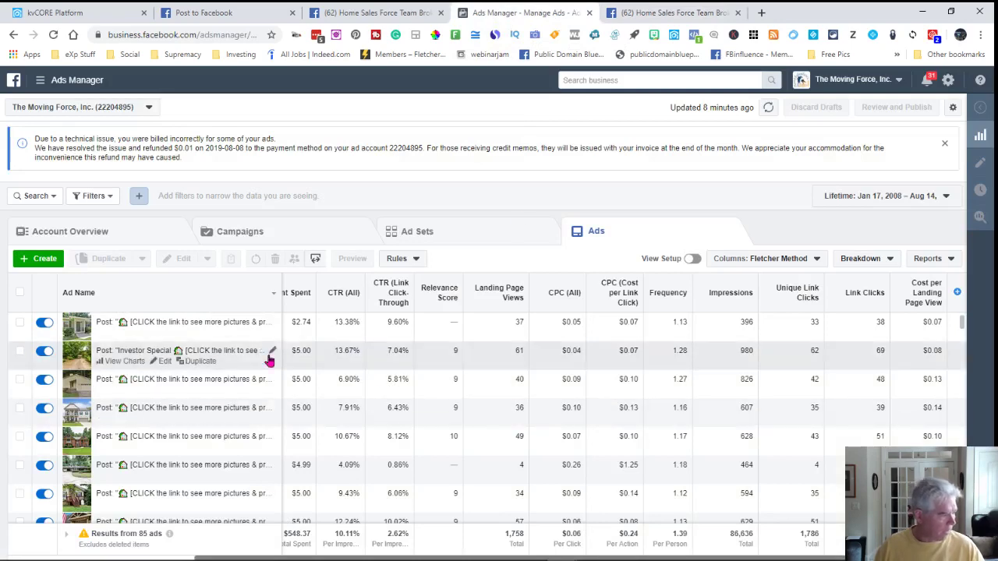
{"action": "scroll", "coordinate": [175, 380], "scroll_direction": "down", "scroll_amount": 1}
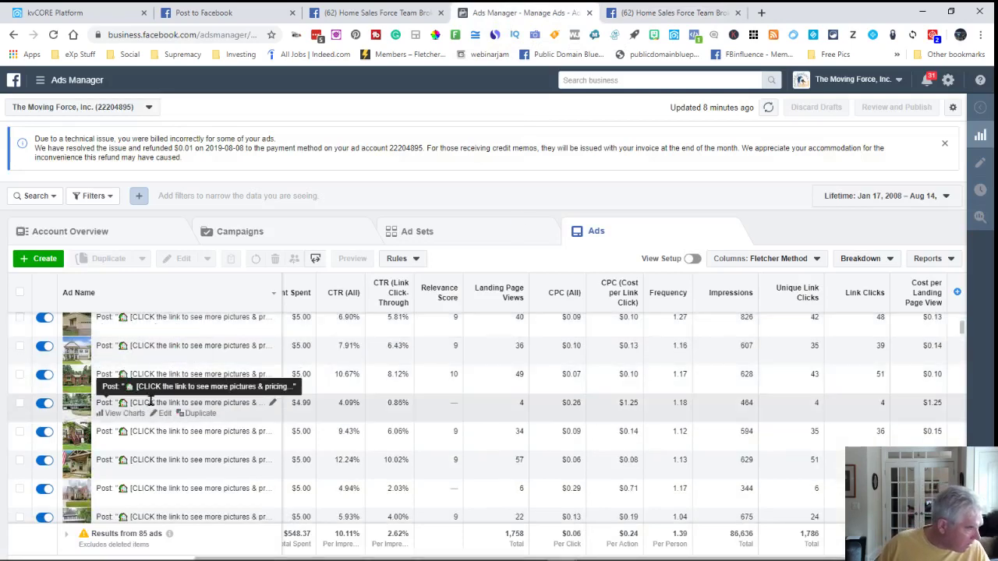
{"action": "scroll", "coordinate": [161, 384], "scroll_direction": "up", "scroll_amount": 1}
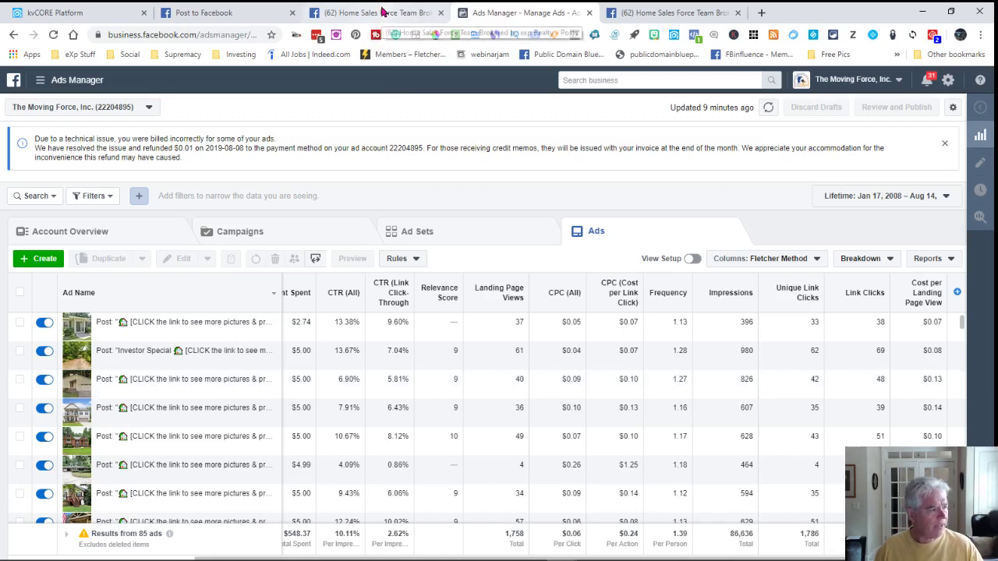
{"action": "left_click", "coordinate": [382, 12]}
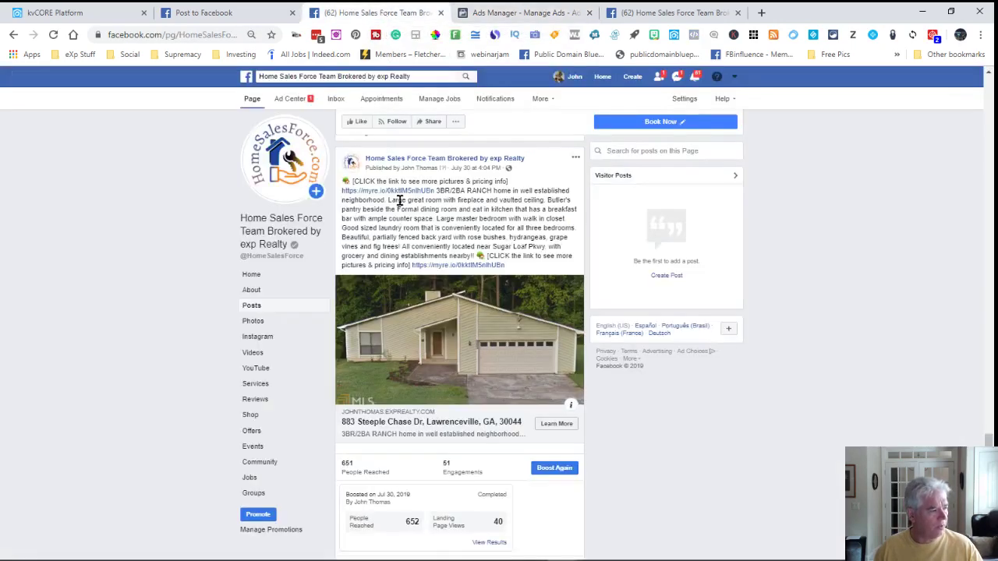
- Cycle through the browser tabs back to the Home Sales Force Team page's boosted post
{"action": "left_click", "coordinate": [668, 14]}
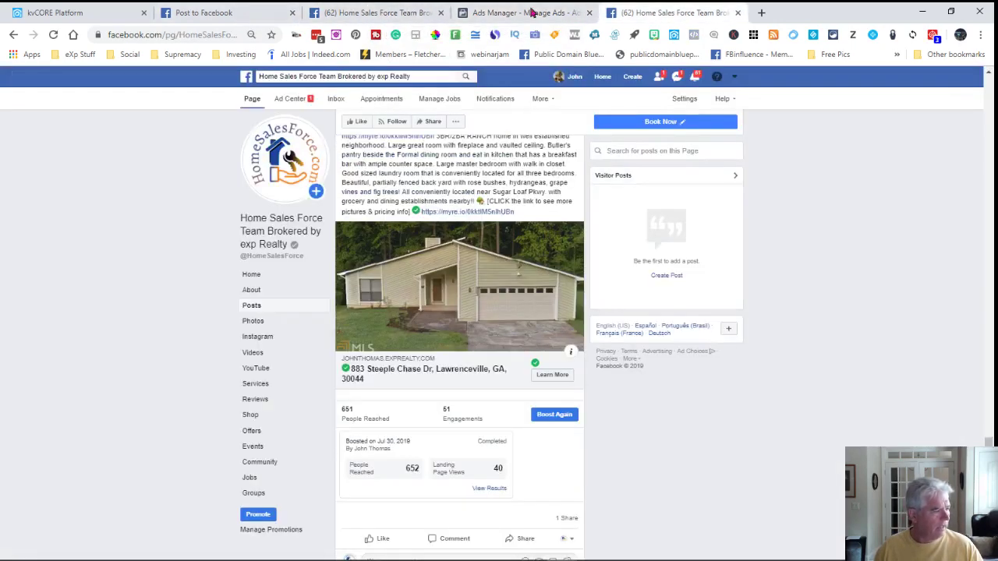
{"action": "left_click", "coordinate": [190, 13]}
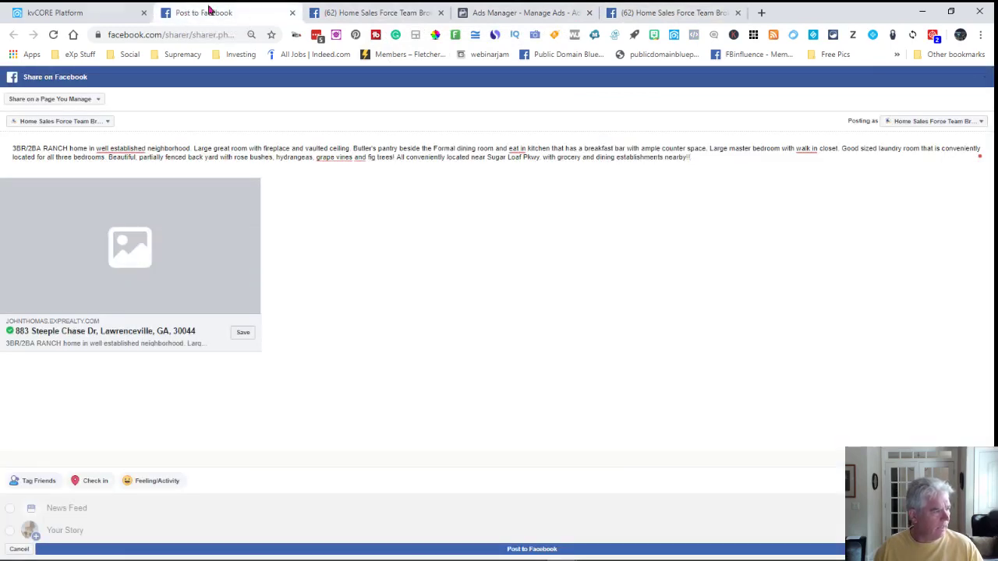
{"action": "left_click", "coordinate": [613, 12]}
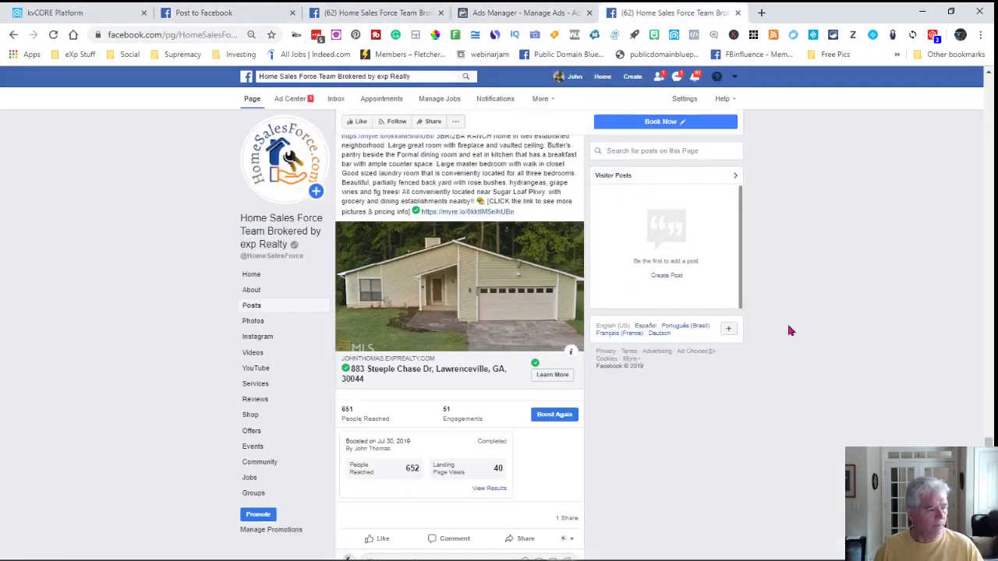